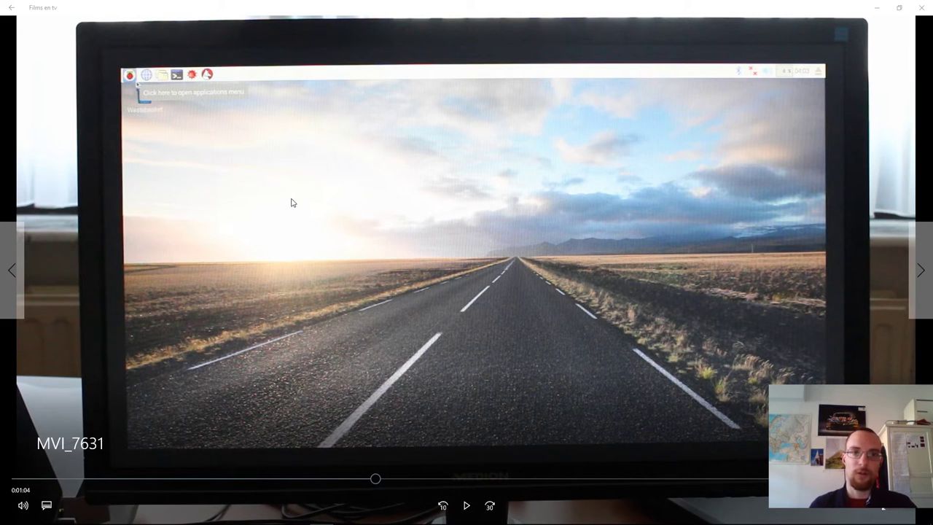
Close the MVI_7631 video, return to the Raspberry Pi VNC session and separate the Pi-assistant and LXTerminal windows.
left_click(922, 9)
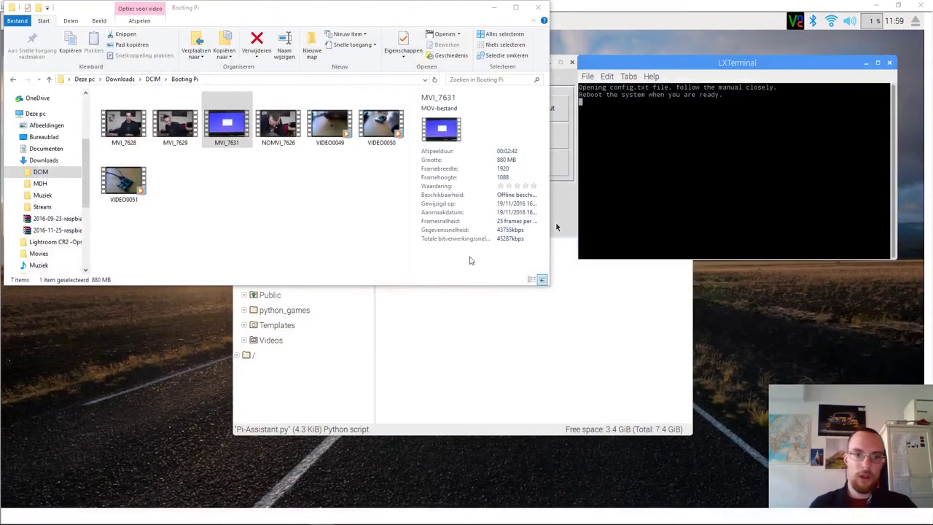
left_click(172, 430)
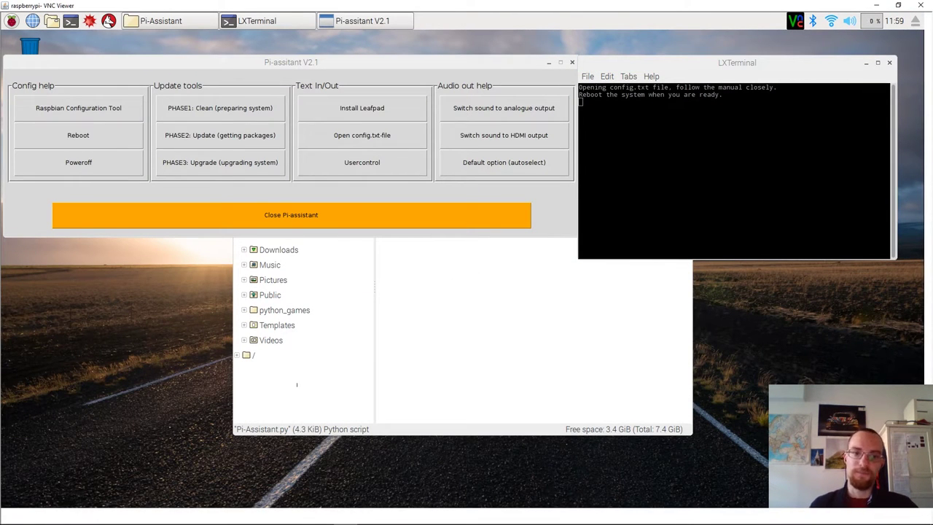
left_click_drag(268, 63, 269, 53)
left_click_drag(750, 63, 758, 66)
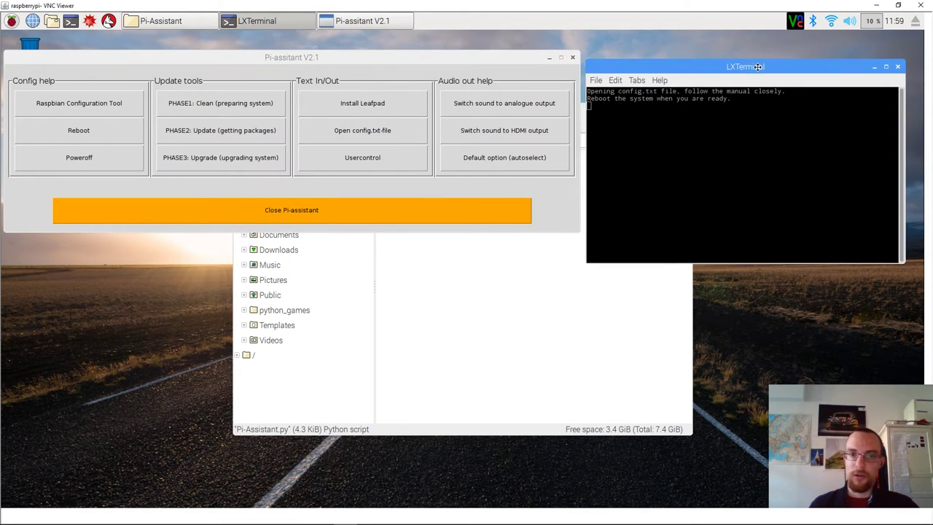
Open config.txt from Pi-assistant and enlarge its editor window so that most of the file is readable.
left_click(396, 132)
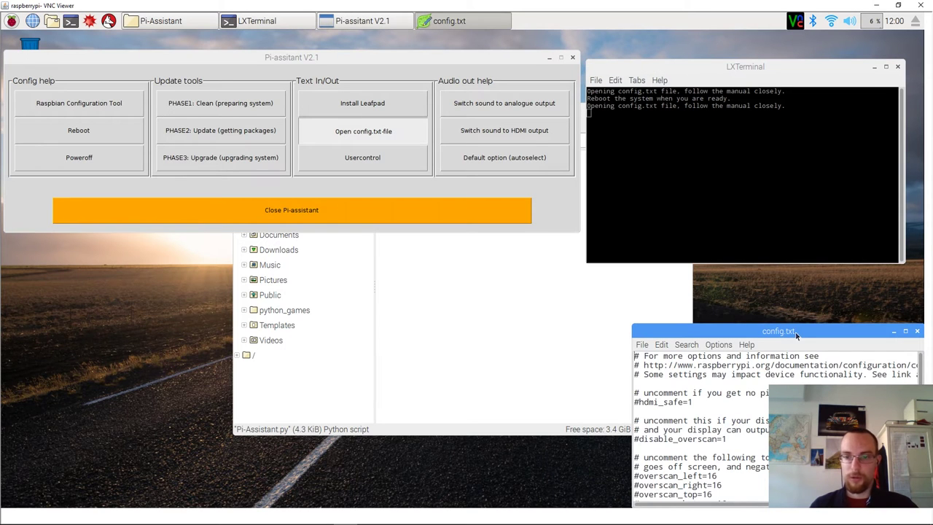
left_click_drag(797, 335, 166, 57)
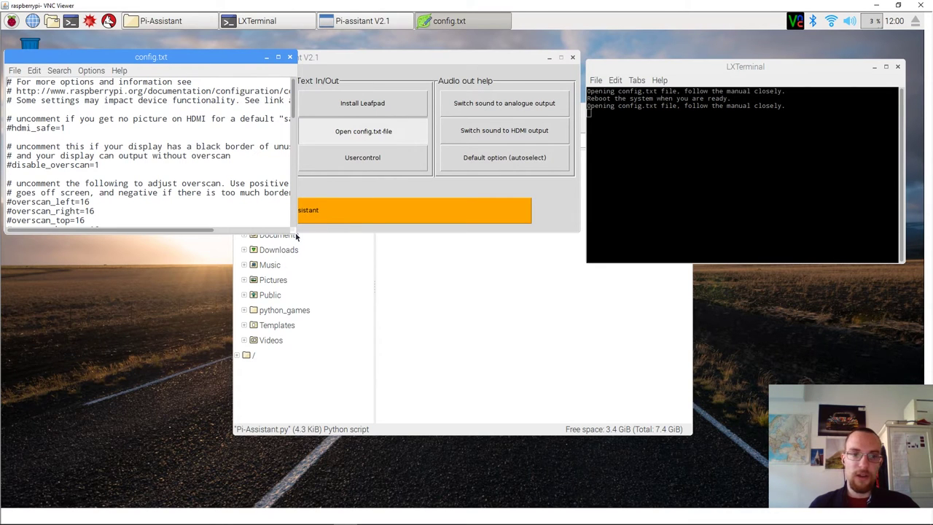
left_click_drag(298, 210, 558, 208)
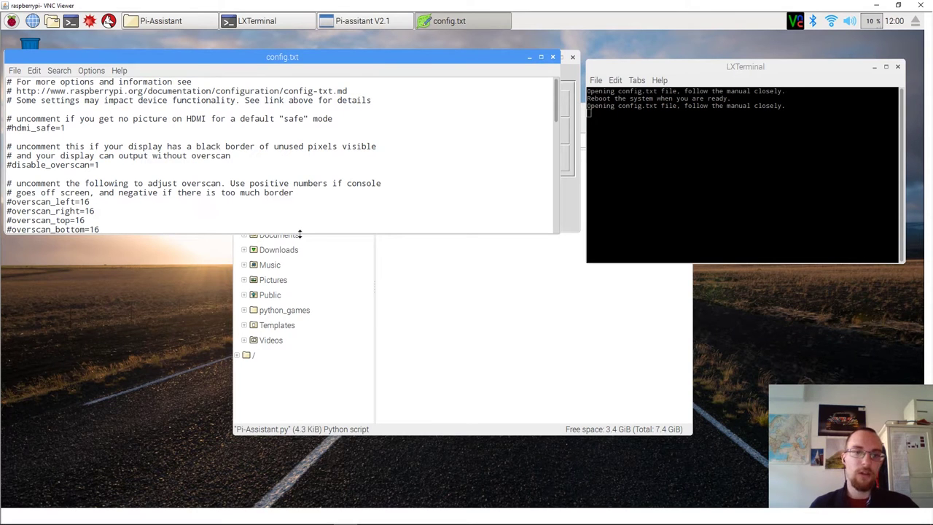
left_click_drag(299, 234, 300, 475)
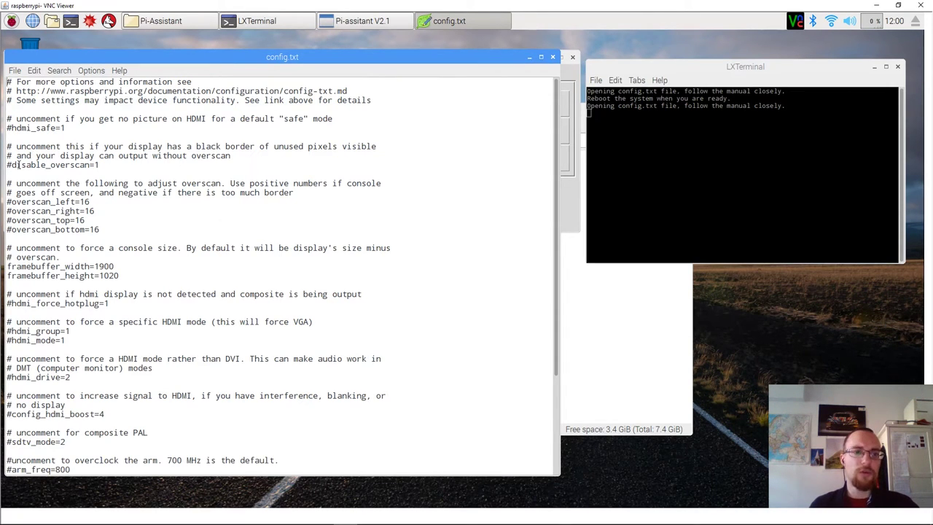
Uncomment the disable_overscan=1 line in config.txt by removing its leading #.
left_click_drag(12, 165, 100, 166)
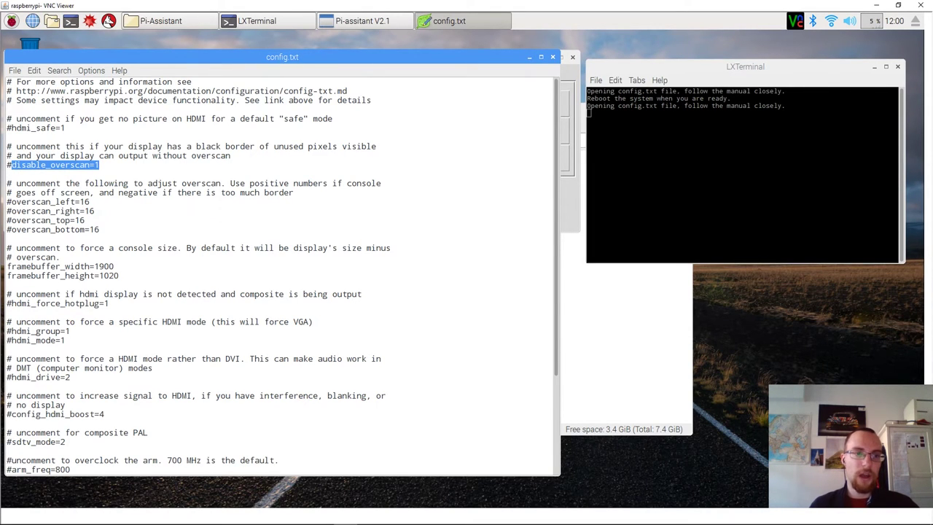
left_click(11, 165)
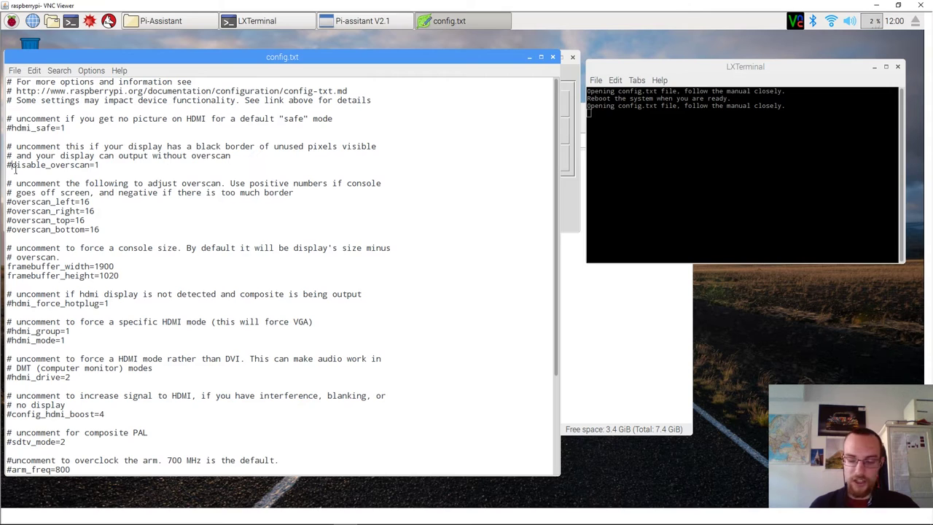
key("BackSpace")
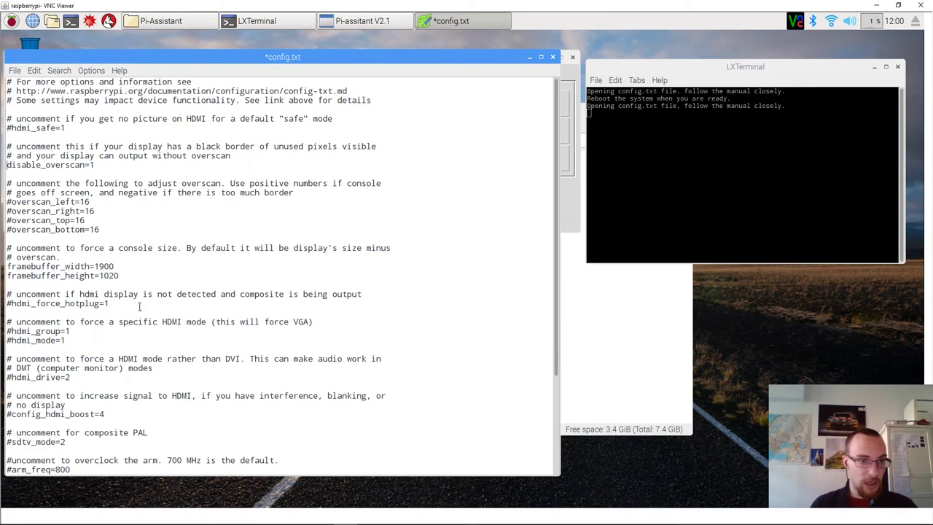
Examine the framebuffer width and height lines and the four overscan margin lines in config.txt.
left_click_drag(135, 276, 3, 265)
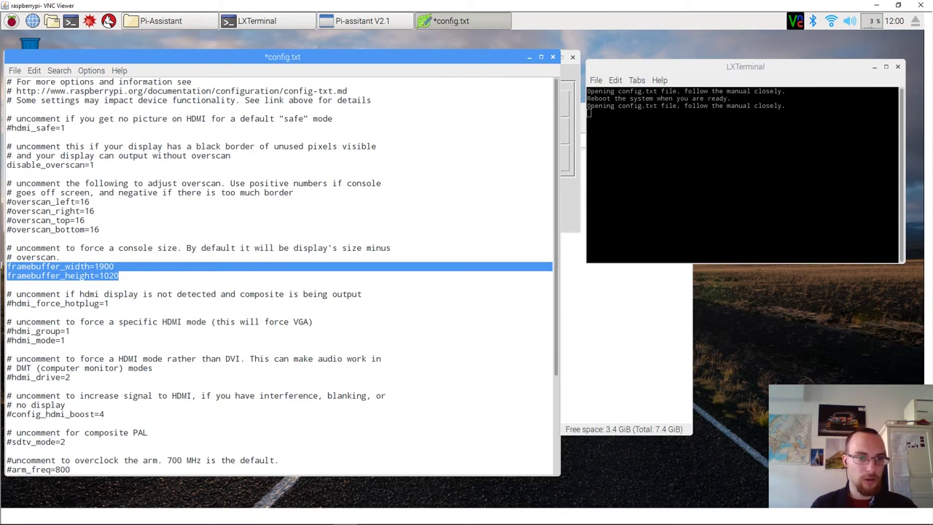
left_click(109, 268)
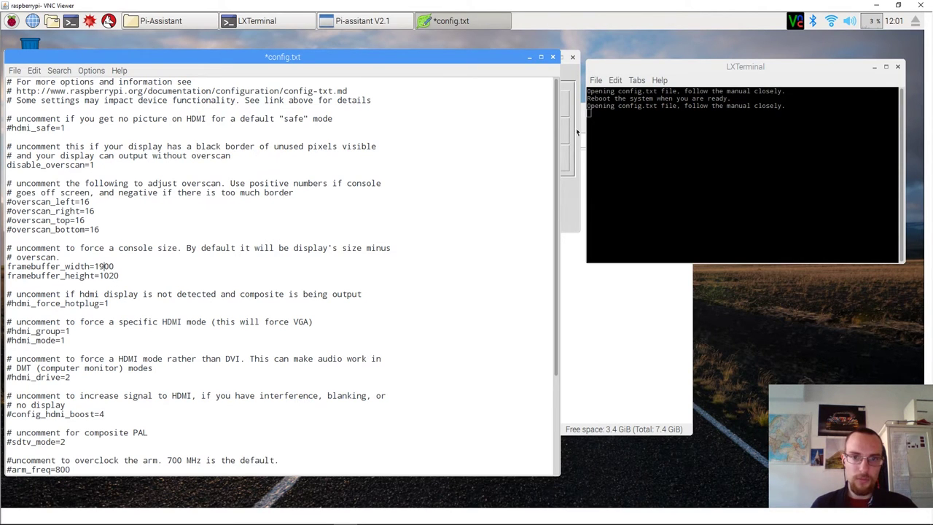
left_click_drag(556, 123, 540, 194)
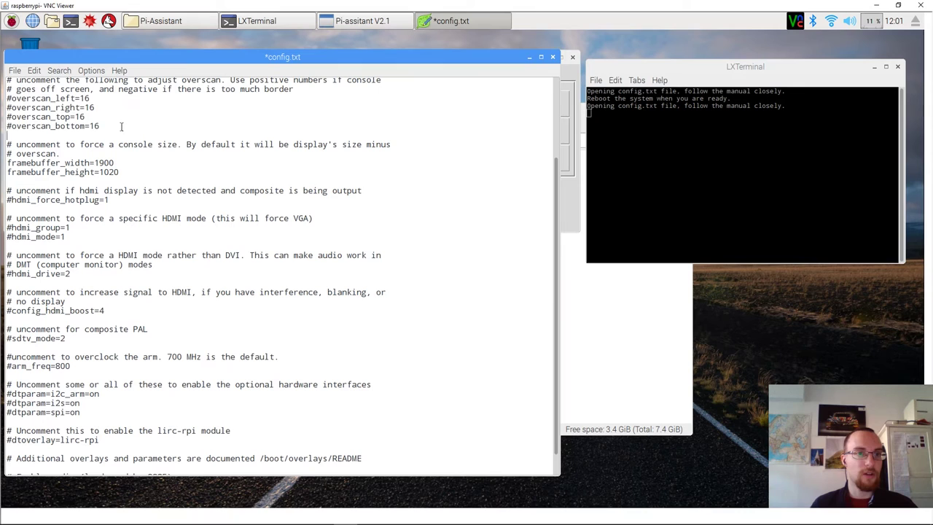
left_click_drag(99, 126, 9, 97)
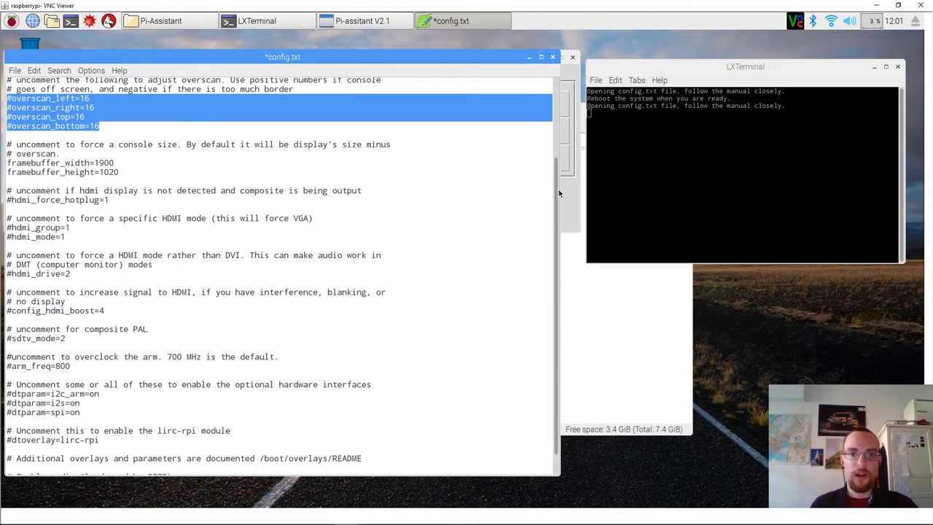
scroll(139, 131, "up", 3)
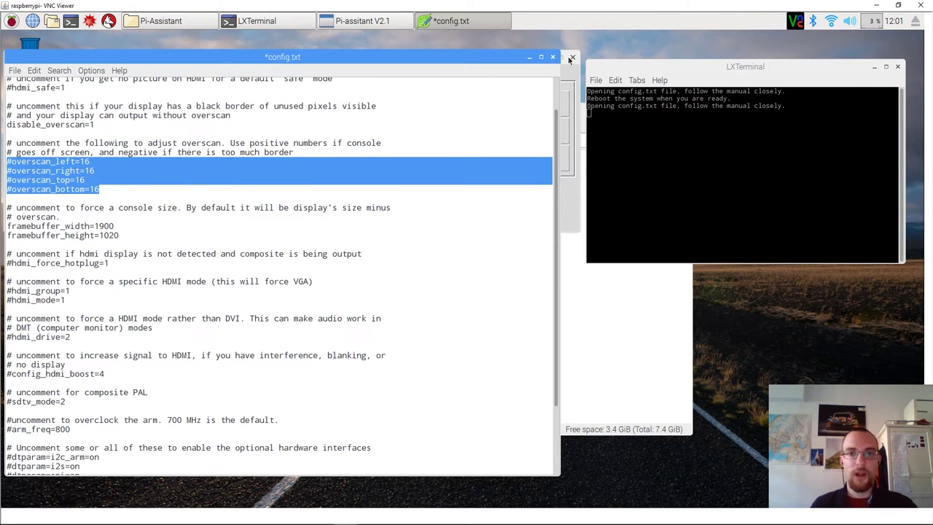
Switch to the web browser and look through the raspi-config documentation page, up to its introduction, before returning to the VNC session.
mouse_move(365, 519)
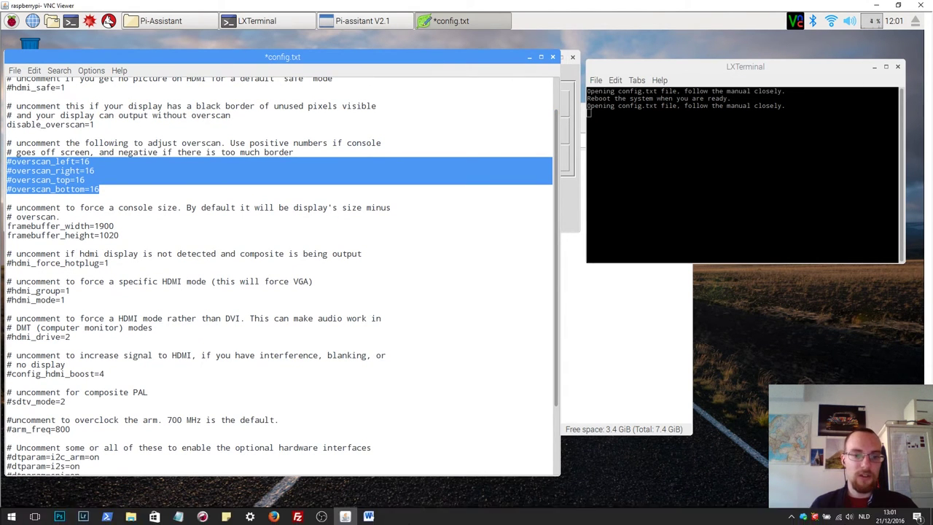
mouse_move(204, 516)
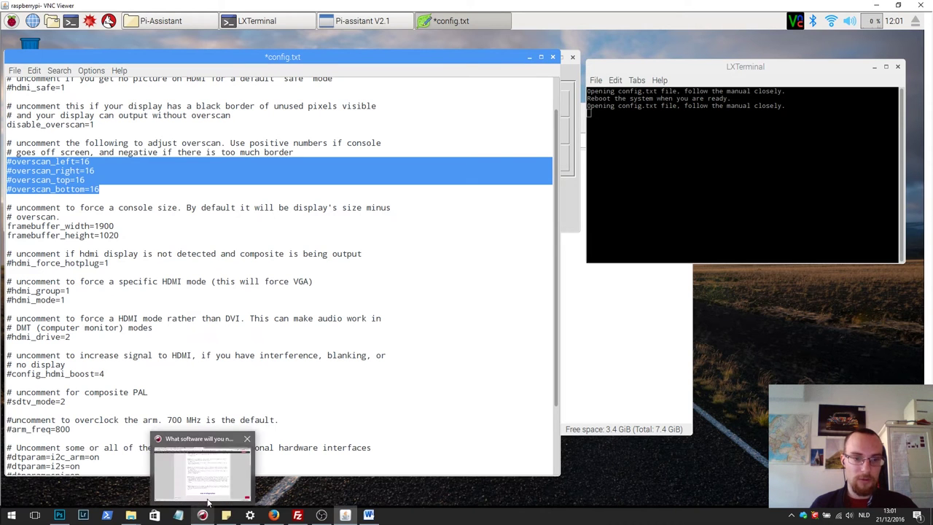
left_click(205, 477)
left_click(332, 9)
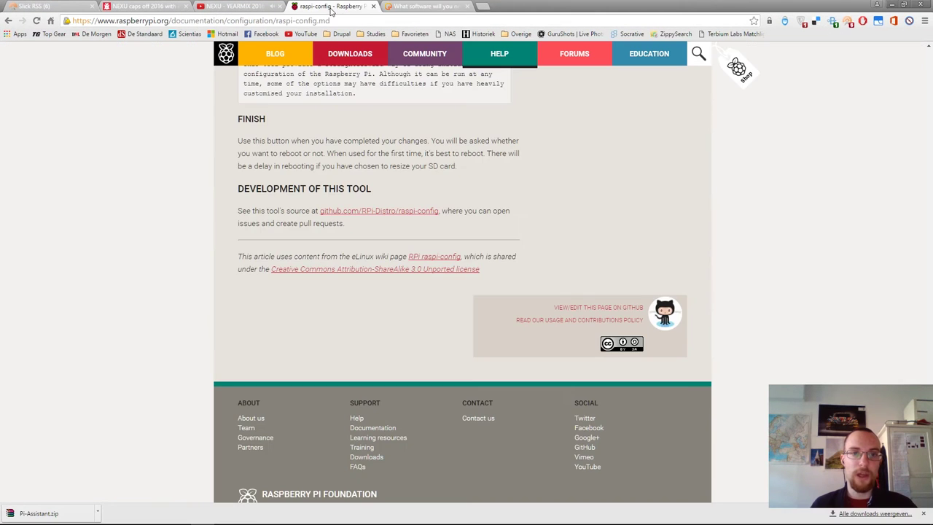
scroll(370, 369, "up", 15)
scroll(357, 365, "up", 20)
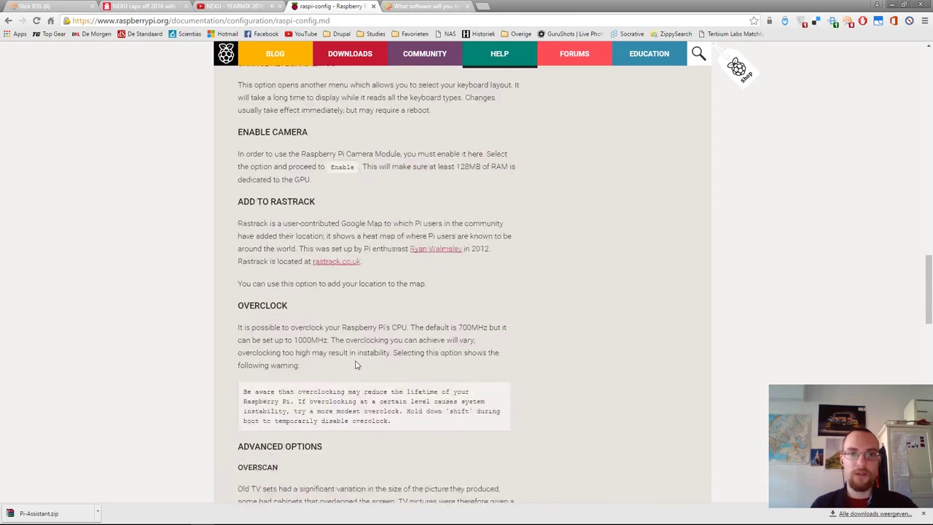
scroll(344, 355, "up", 5)
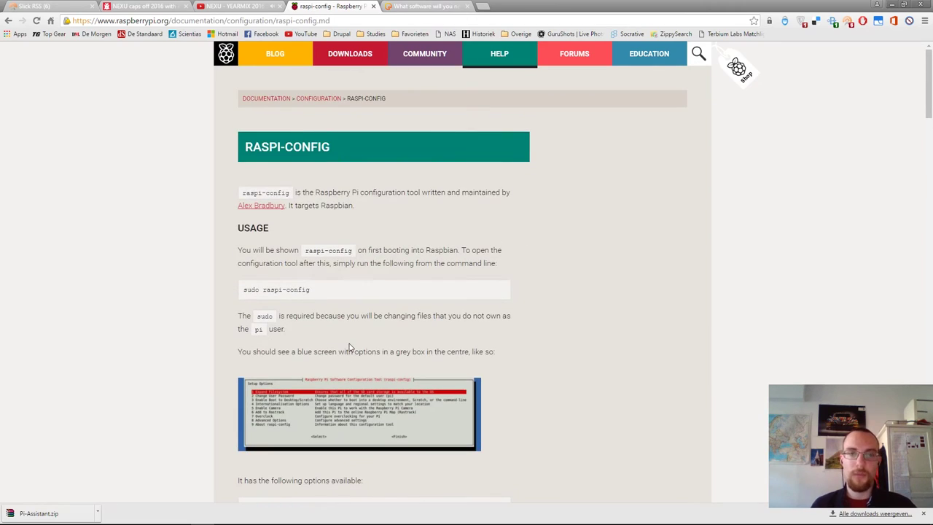
left_click(892, 6)
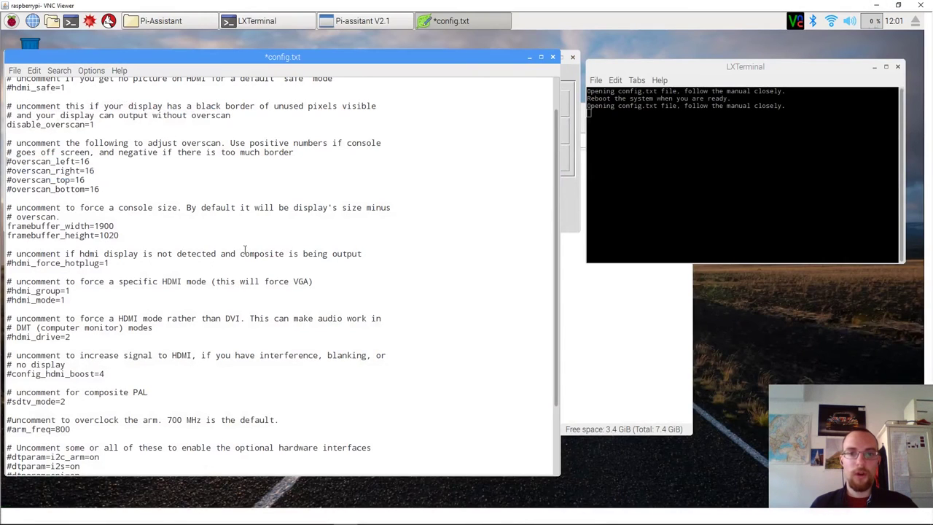
Save and close config.txt, and reboot the Raspberry Pi with Pi-assistant.
left_click(305, 198)
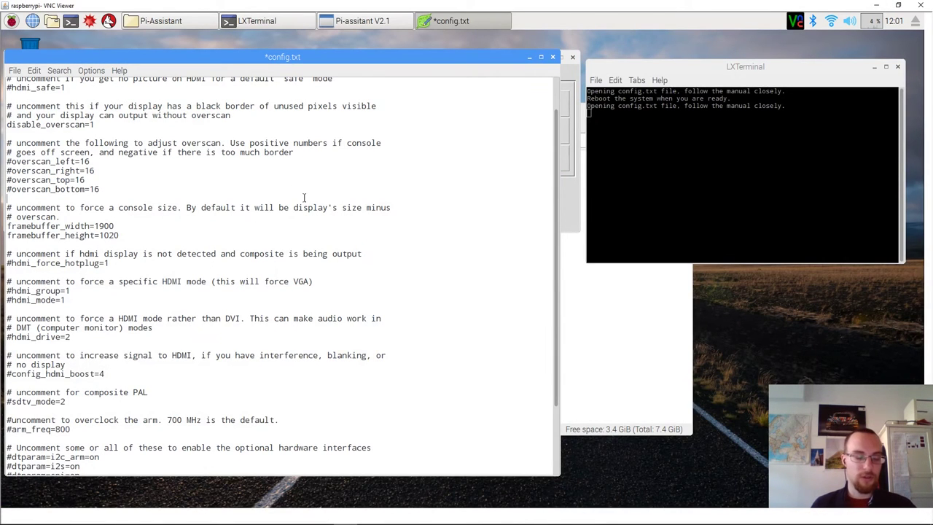
key("ctrl+s")
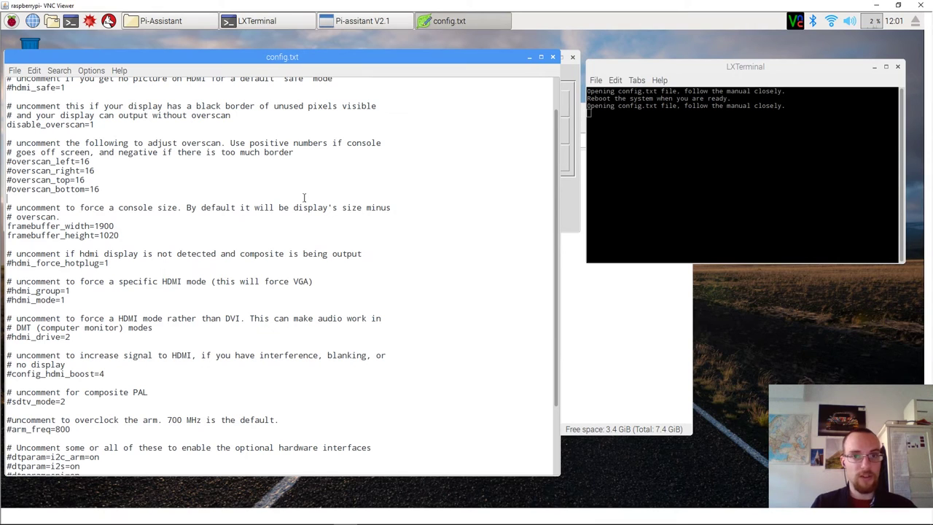
left_click(553, 56)
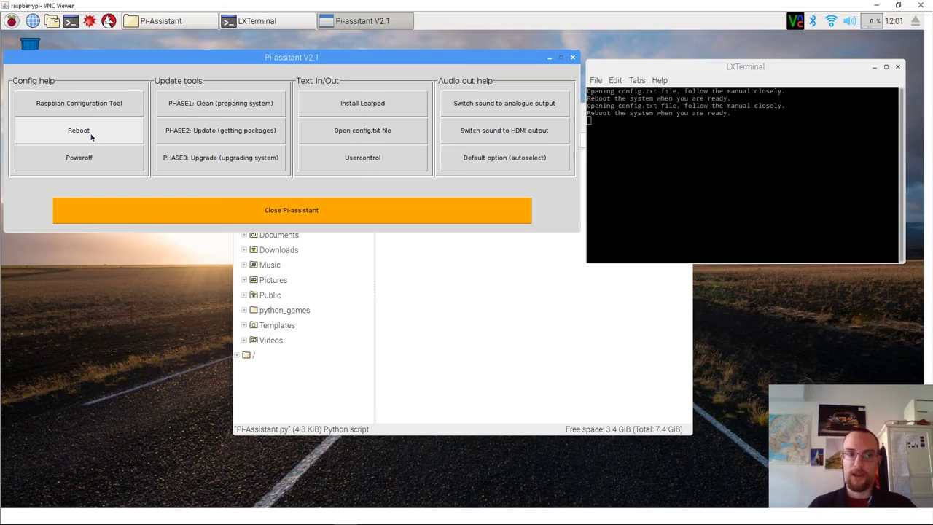
left_click(90, 134)
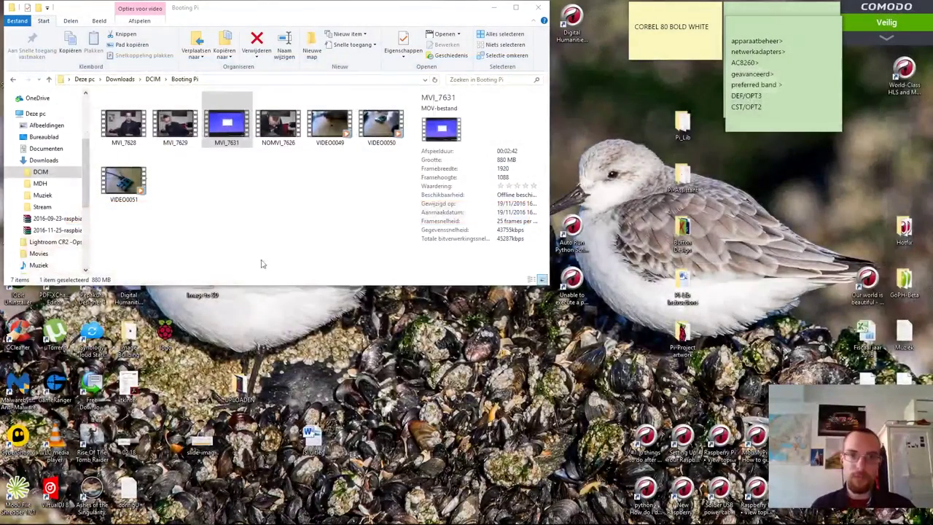
Minimize the Booting Pi folder and bring up the SD card's boot (E:) drive in a maximized File Explorer window.
left_click(501, 8)
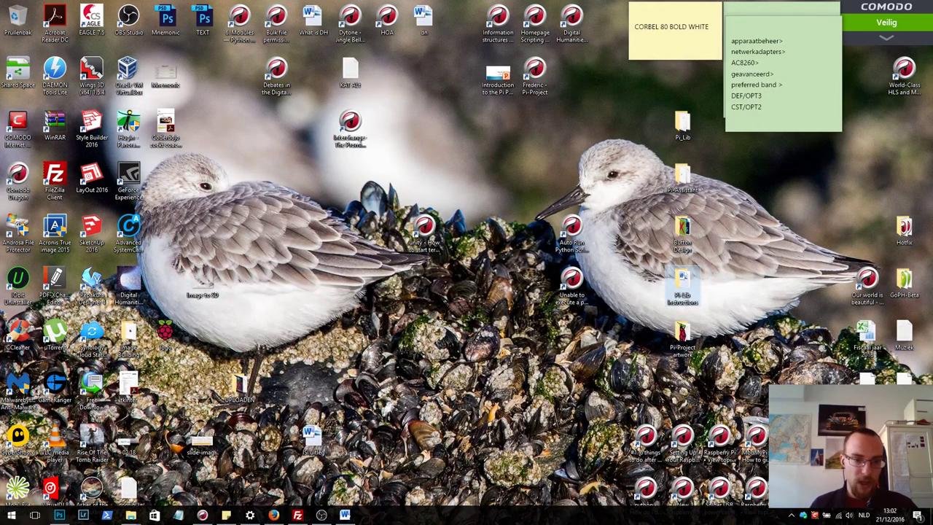
mouse_move(292, 519)
mouse_move(130, 518)
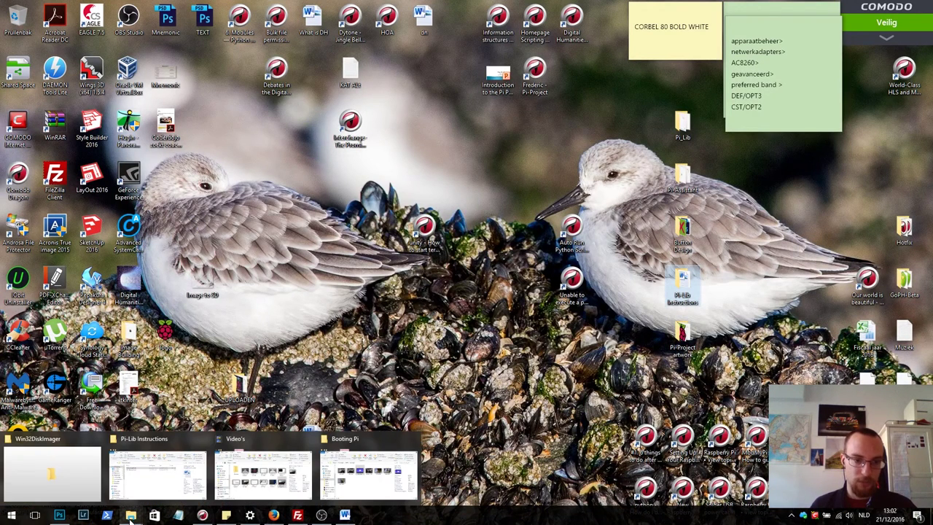
left_click(51, 473)
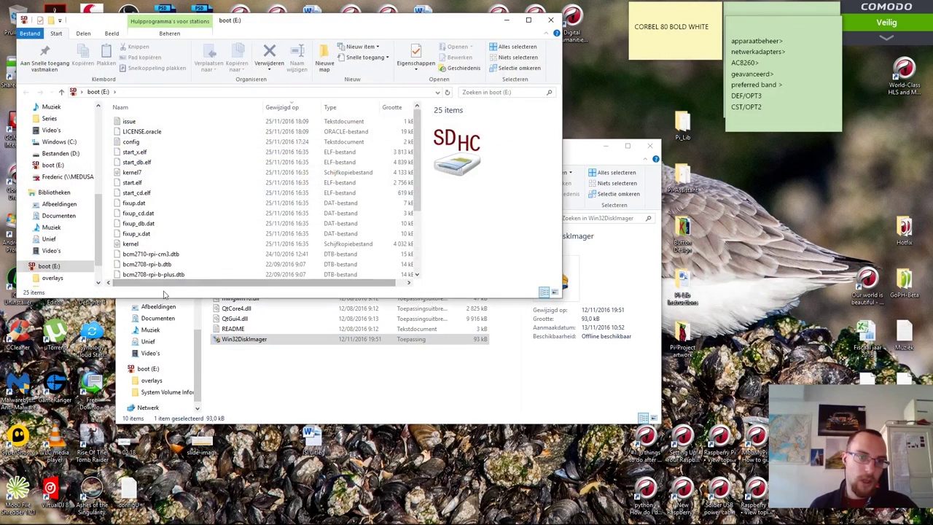
double_click(254, 26)
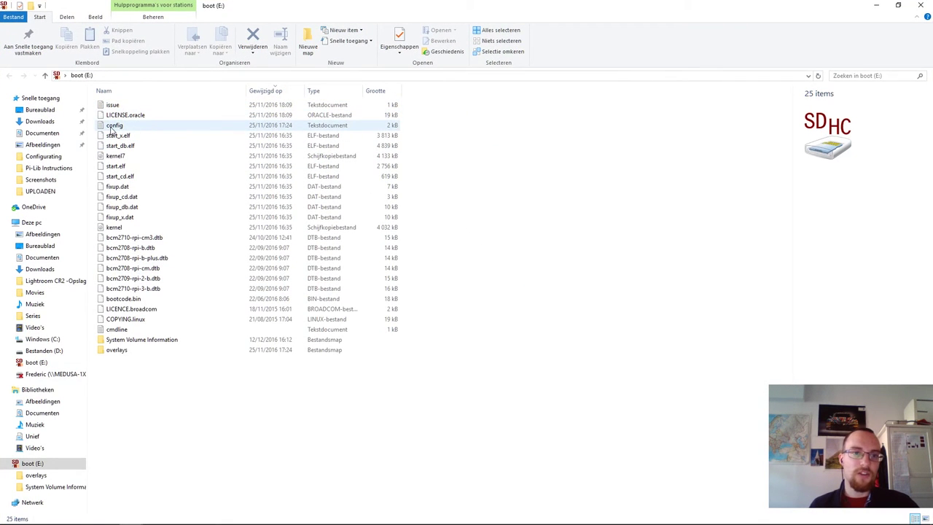
Open the config text file from the boot (E:) drive in Notepad++ and maximize the editor.
left_click(204, 129)
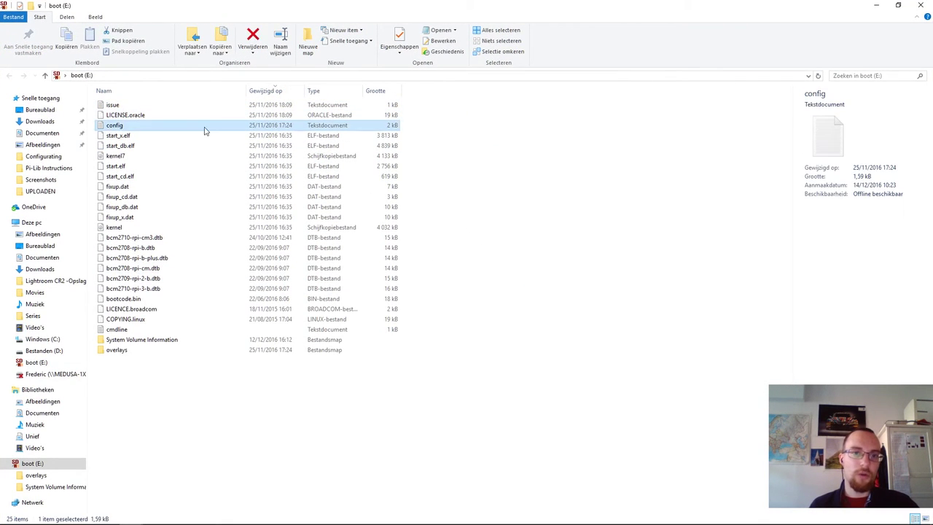
right_click(132, 125)
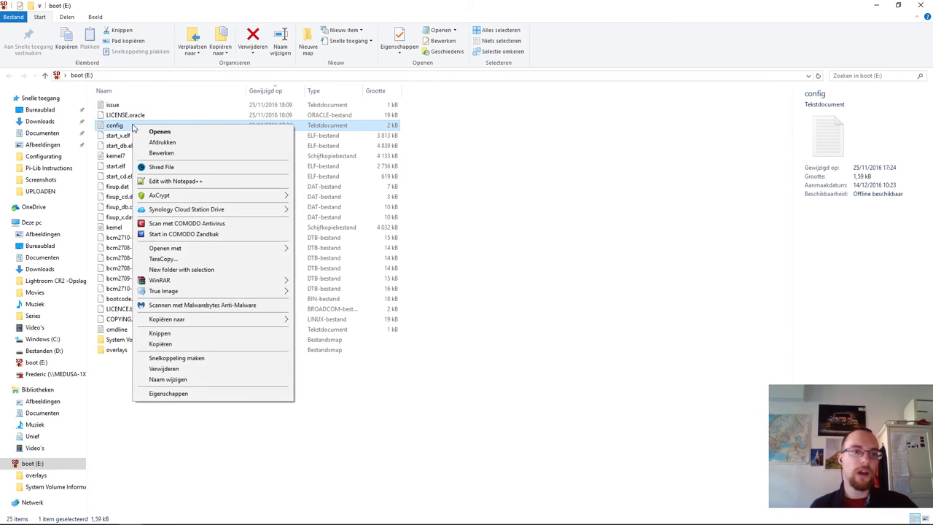
left_click(174, 184)
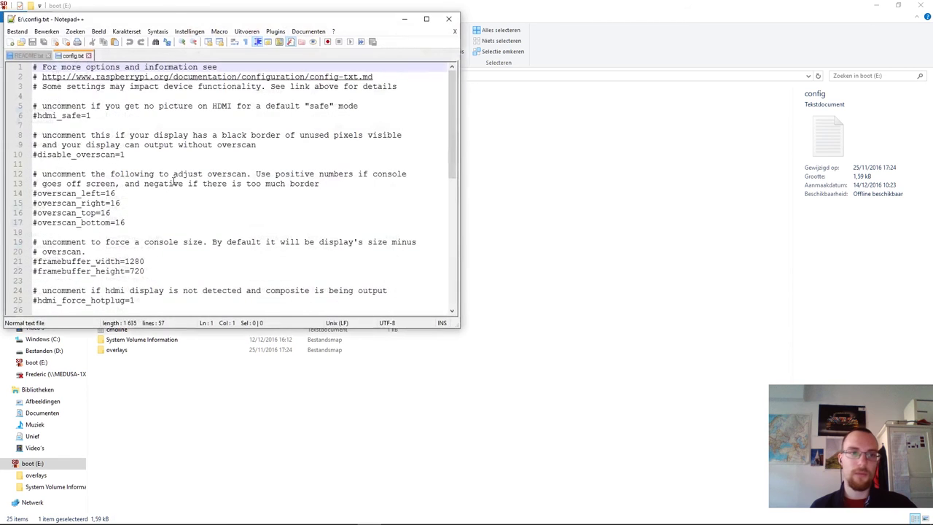
double_click(171, 21)
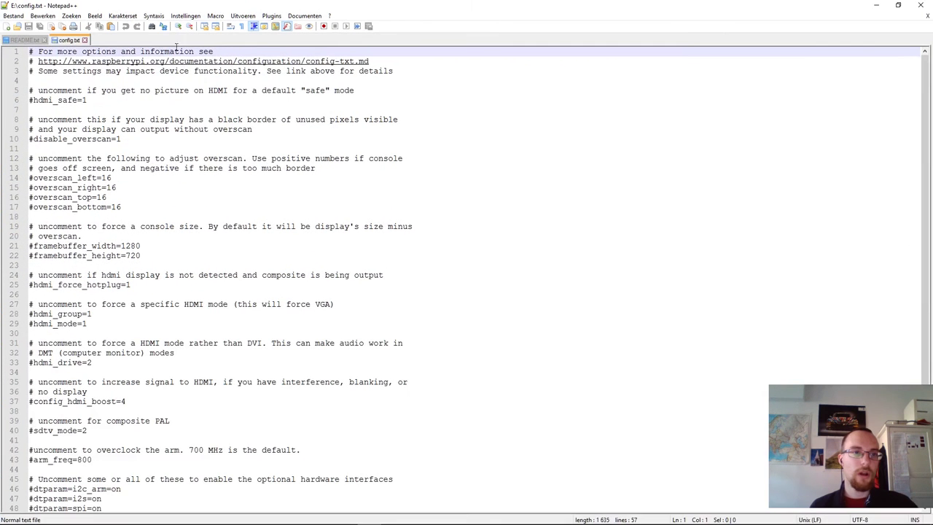
Uncomment disable_overscan=1 on line 10 of the SD card's config.txt, save and close it, and check the file's modification date.
left_click(133, 139)
left_click(34, 138)
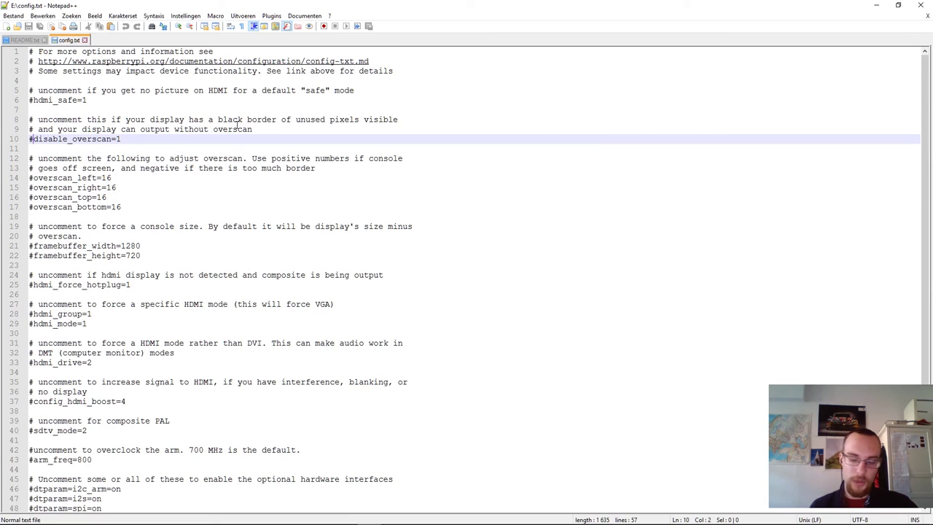
key("BackSpace")
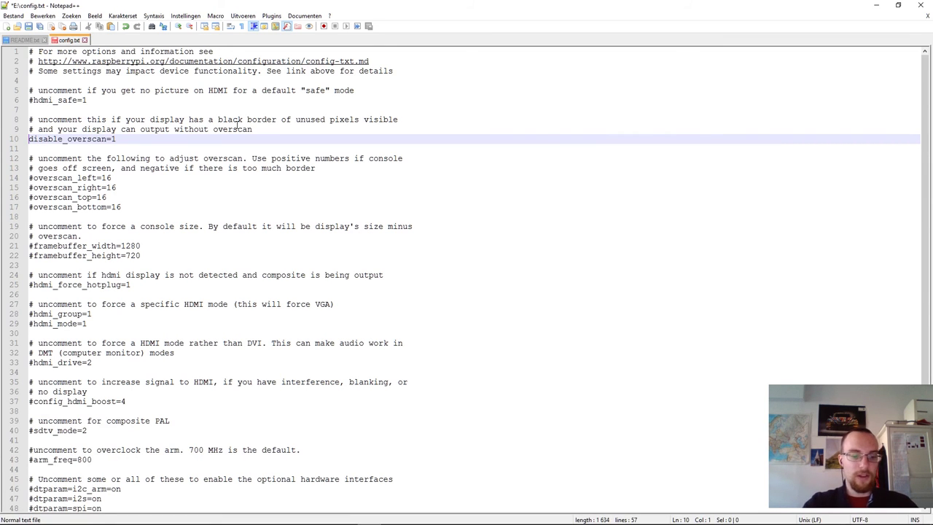
key("ctrl+s")
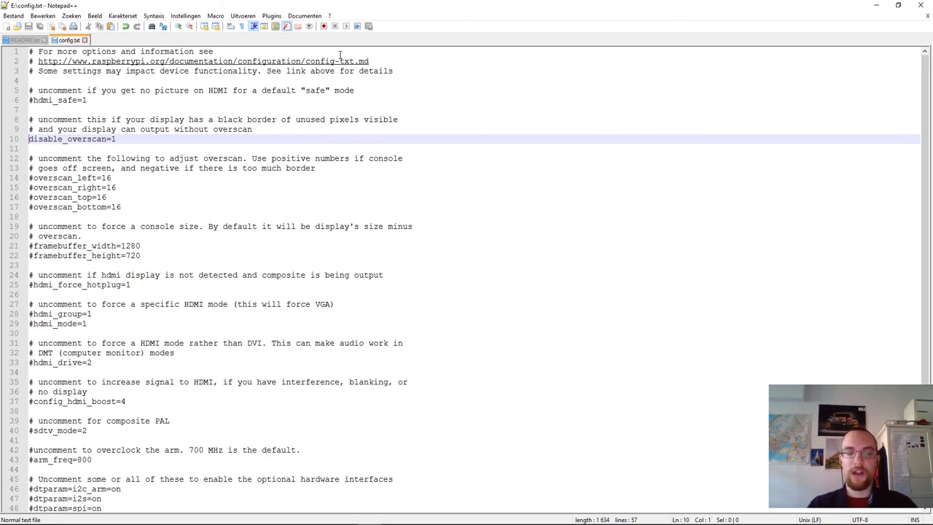
left_click(920, 5)
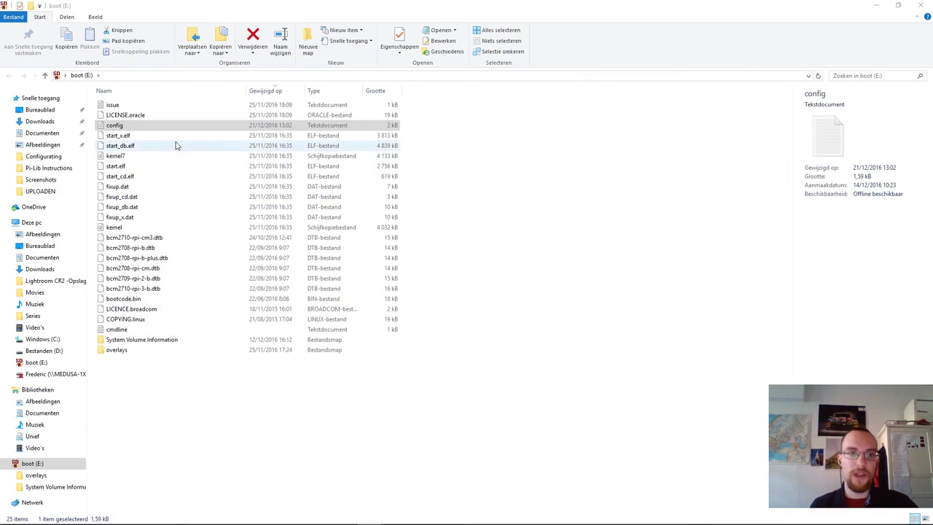
left_click_drag(167, 127, 269, 130)
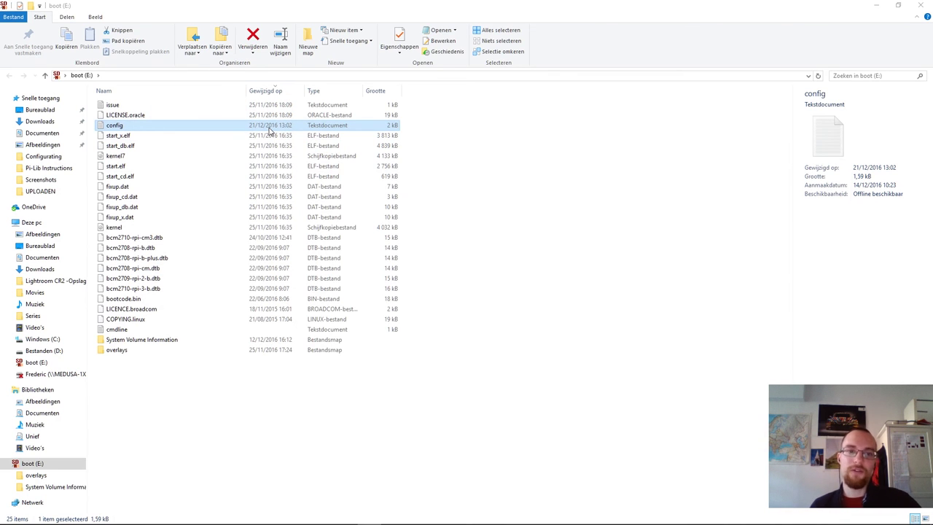